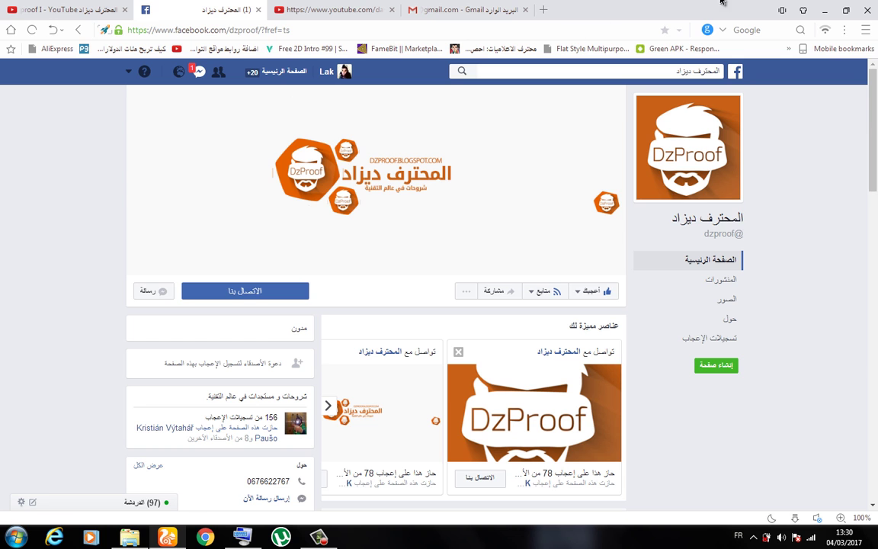
Launch Adobe After Effects CC 2015 from the desktop, dismiss its startup warnings and close the welcome screen.
left_click(825, 9)
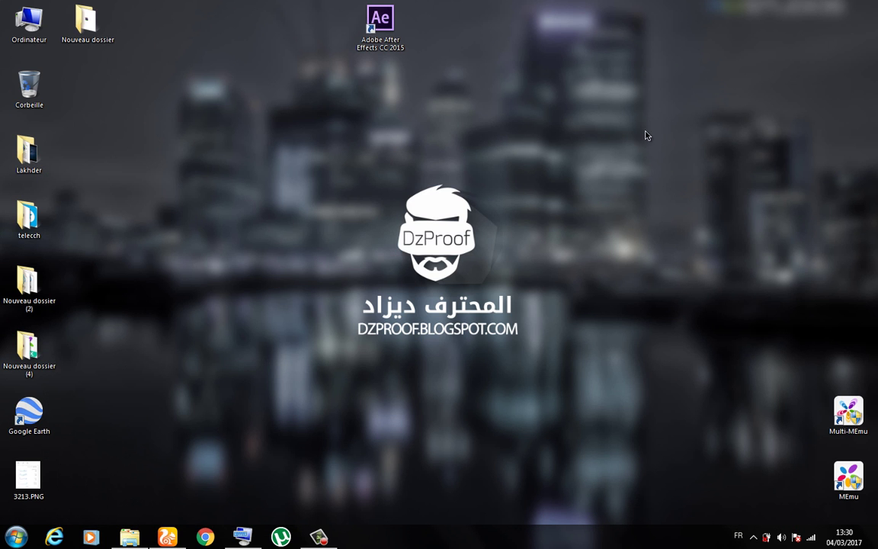
double_click(393, 44)
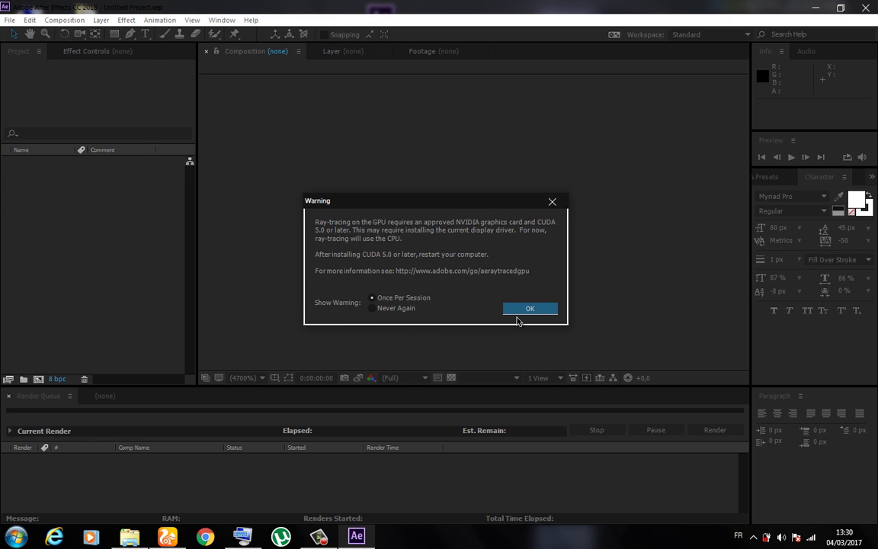
left_click(513, 311)
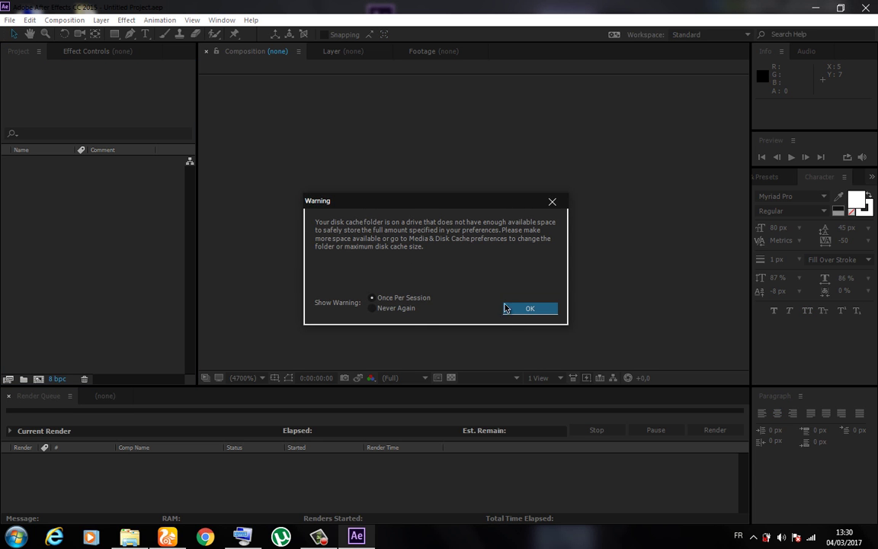
left_click(518, 309)
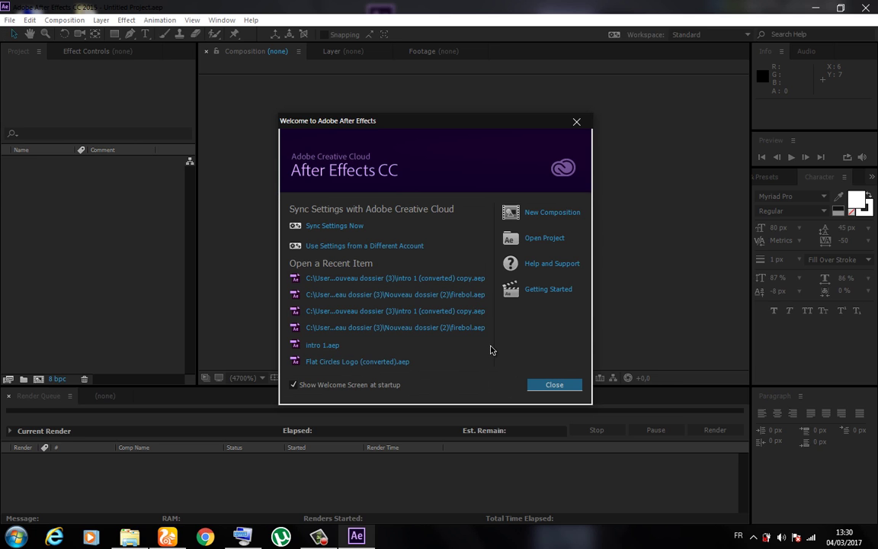
left_click(533, 384)
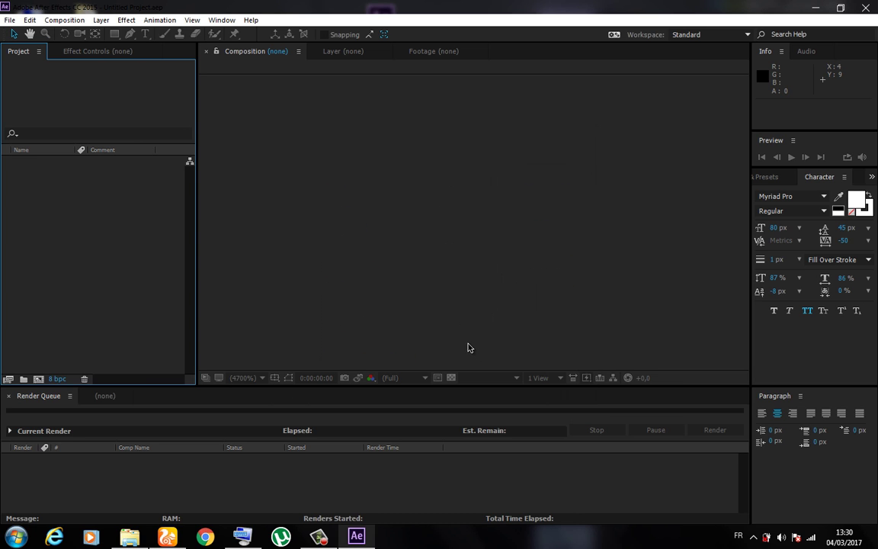
double_click(135, 270)
right_click(69, 202)
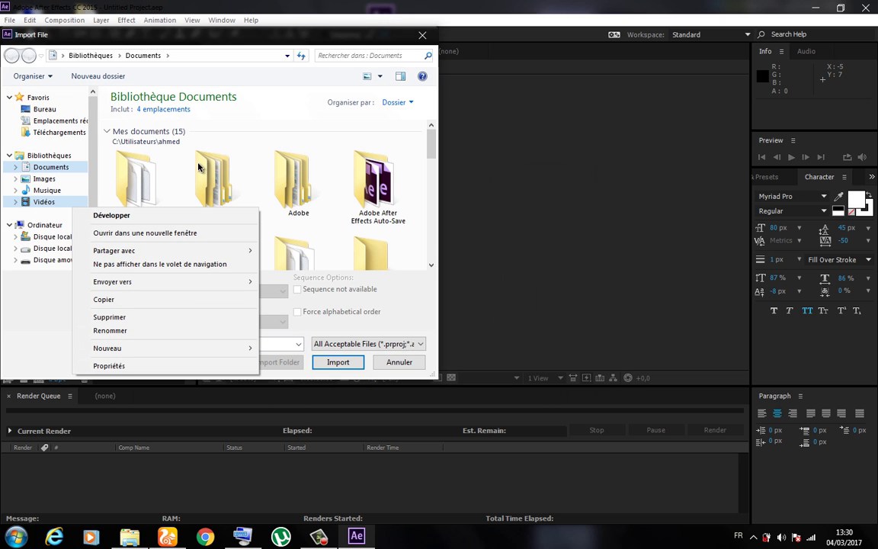
left_click(252, 134)
key("ctrl+a")
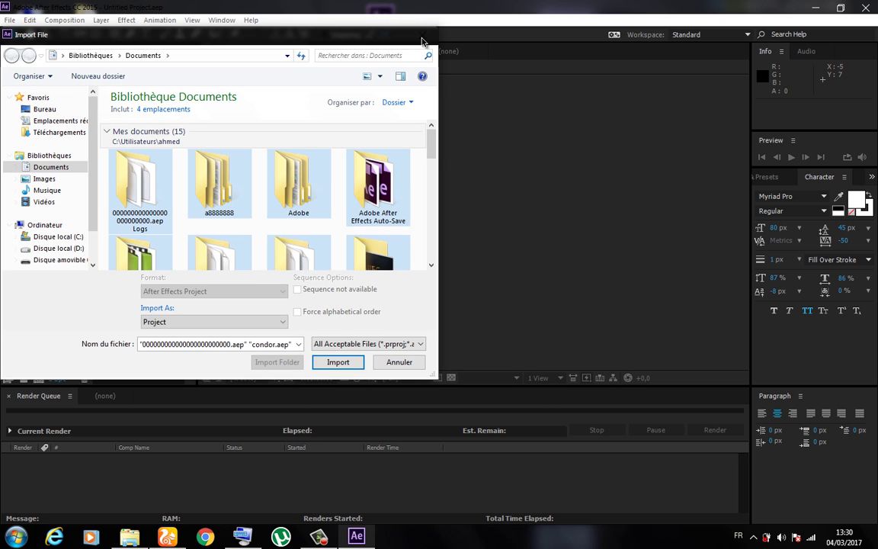
left_click(422, 35)
Import breaking-news-2_ZJSN9lhgr.mov and the green-screen news reporter MP4 from the removable drive as footage.
double_click(112, 226)
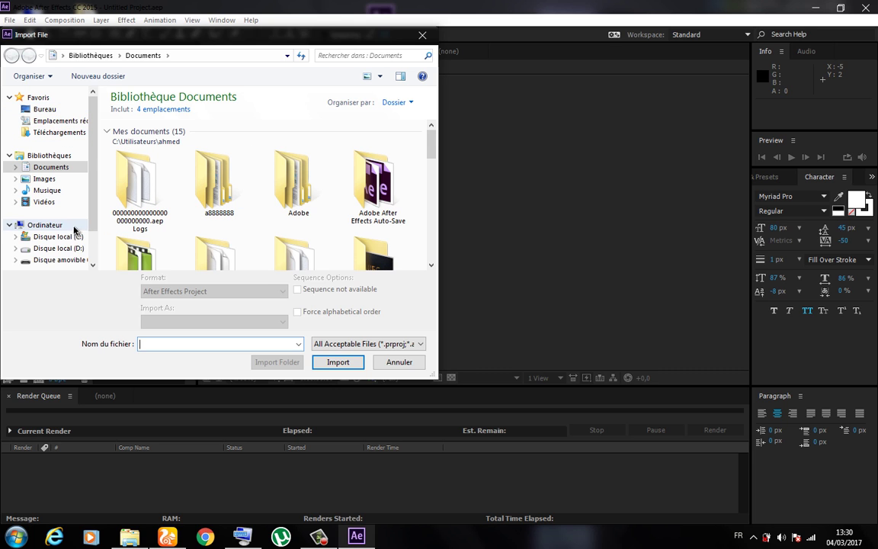
left_click(57, 261)
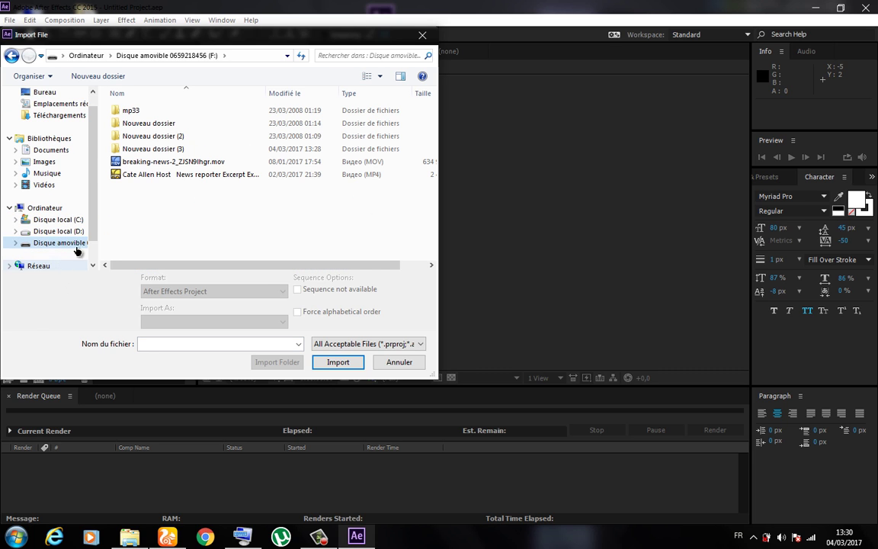
left_click_drag(140, 191, 131, 158)
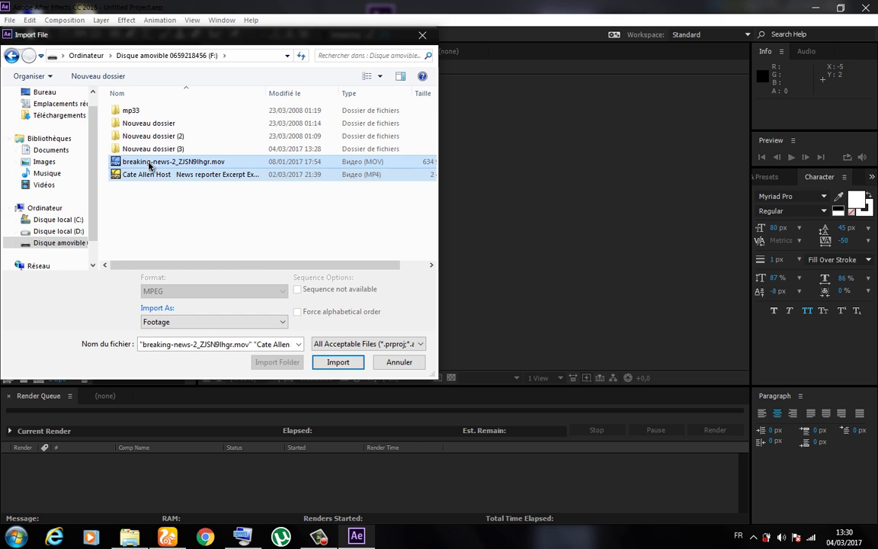
left_click(339, 362)
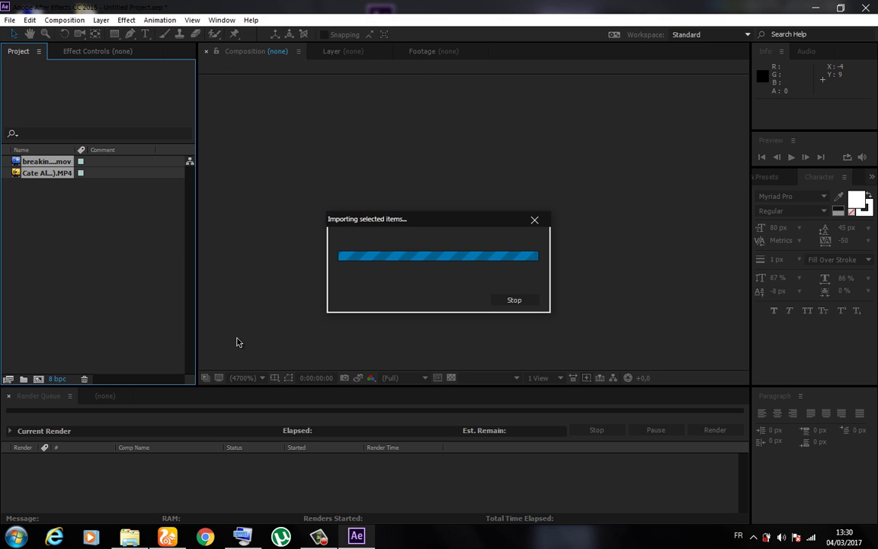
left_click(89, 264)
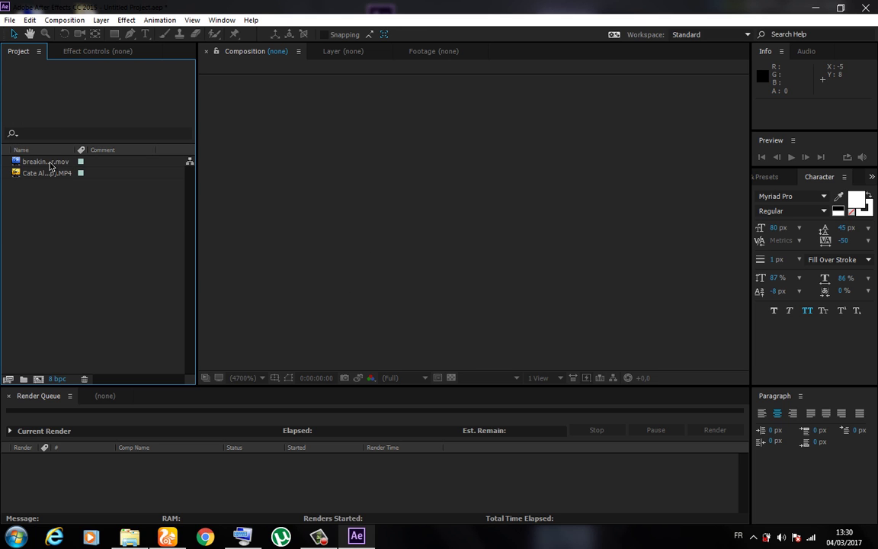
Create a new composition from the green-screen news reporter MP4.
left_click(49, 162)
left_click(47, 173)
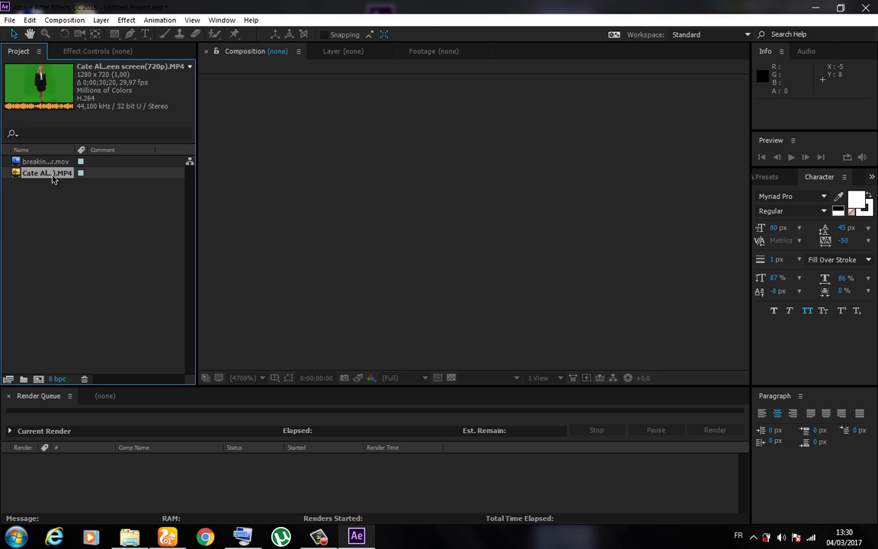
right_click(52, 175)
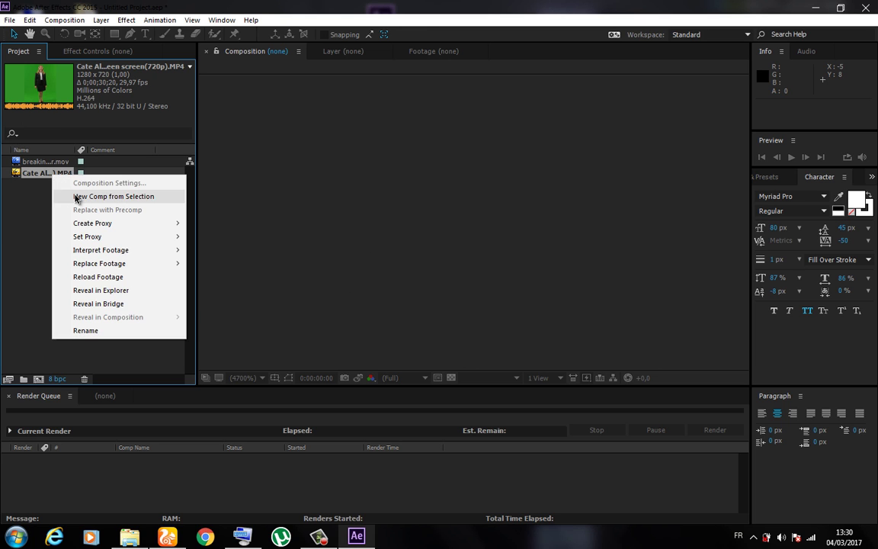
left_click(79, 196)
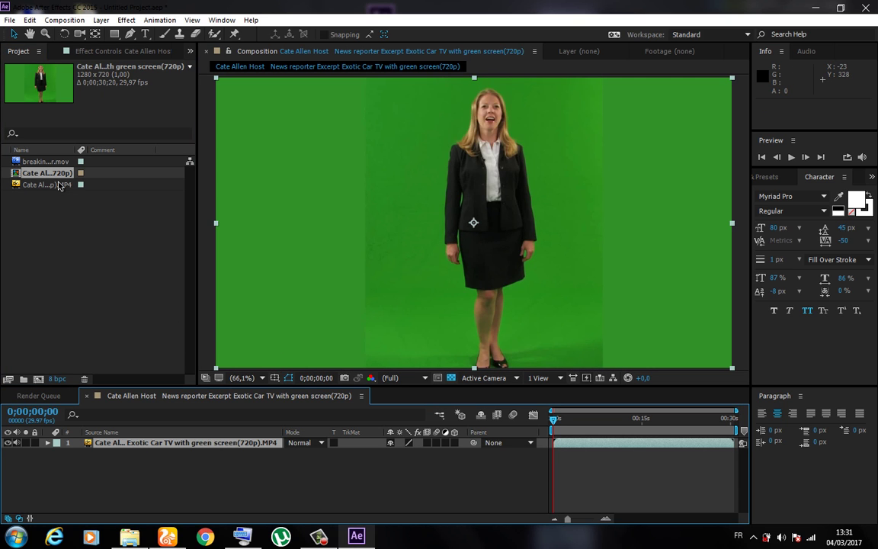
Add breaking-news-2_ZJSN9lhgr.mov to the composition as a layer beneath the reporter clip.
left_click(58, 206)
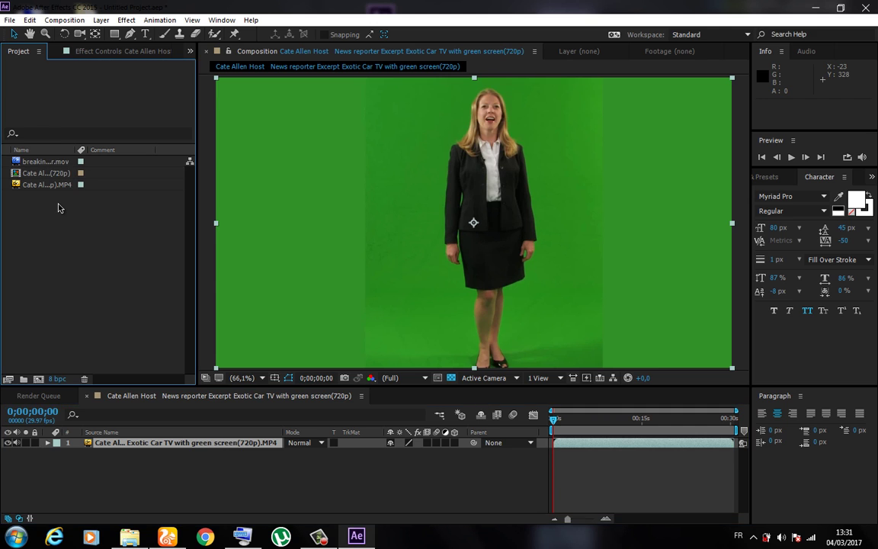
left_click(56, 163)
left_click_drag(57, 163, 145, 477)
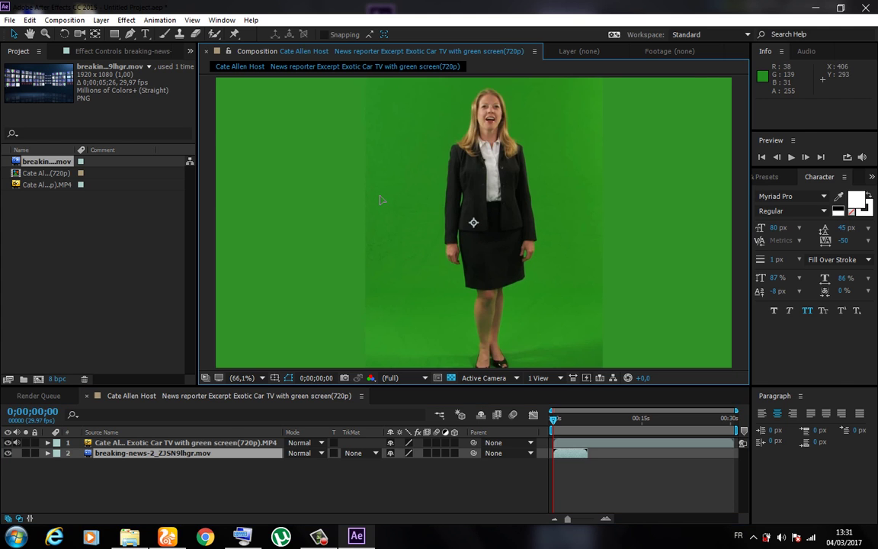
Move the breaking-news layer to about 744, 517, undoing its further shift, and the reporter layer to about 678, 513.
left_click_drag(381, 200, 423, 263)
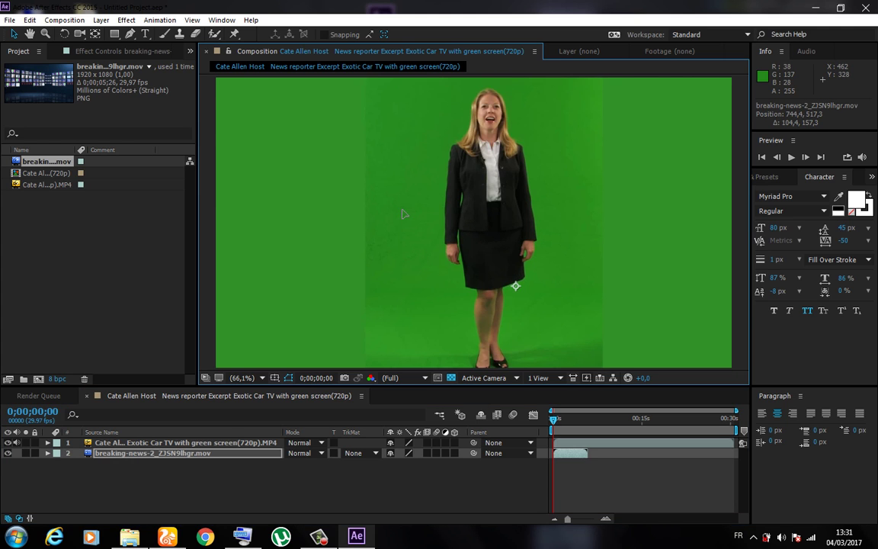
left_click_drag(404, 214, 427, 288)
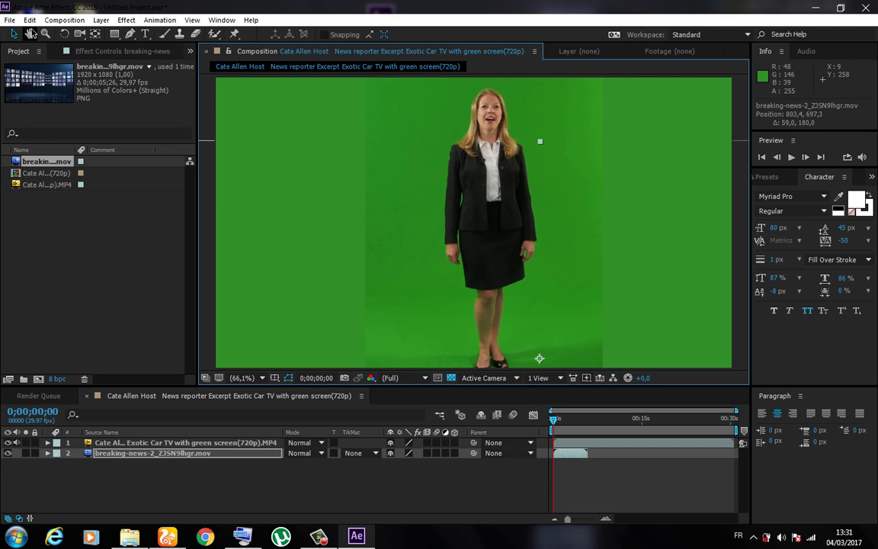
left_click(29, 19)
left_click(46, 34)
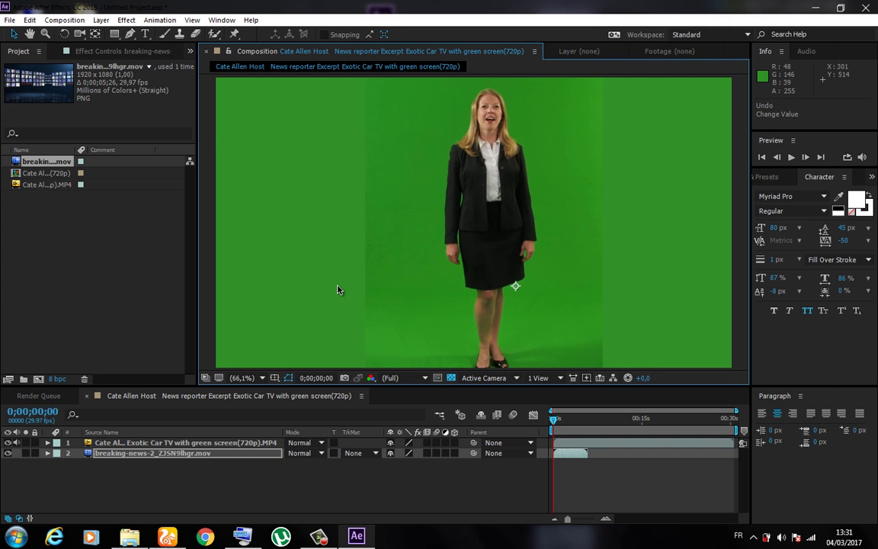
left_click(365, 229)
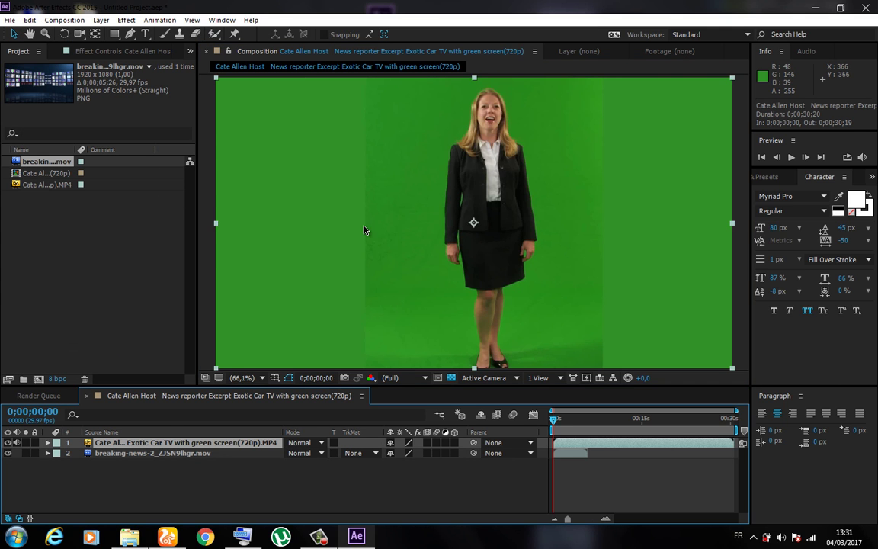
left_click_drag(366, 228, 379, 287)
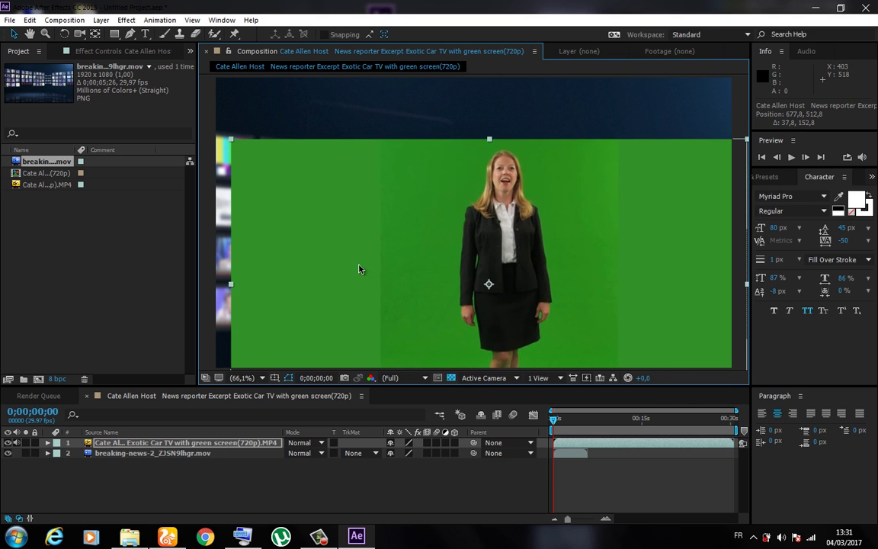
Apply Keylight (1.2) to the reporter layer with the green backdrop sampled as Screen Colour, and move the layer to about 613, 516.
left_click(126, 21)
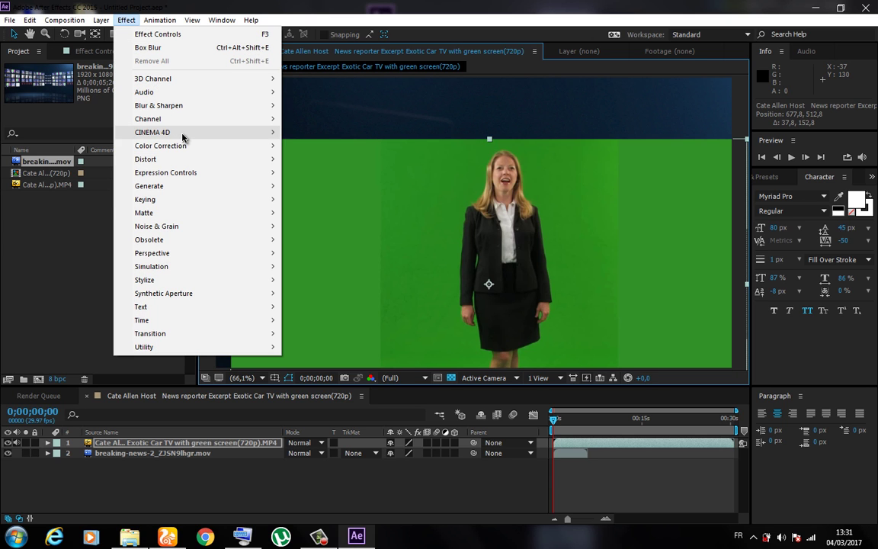
mouse_move(216, 201)
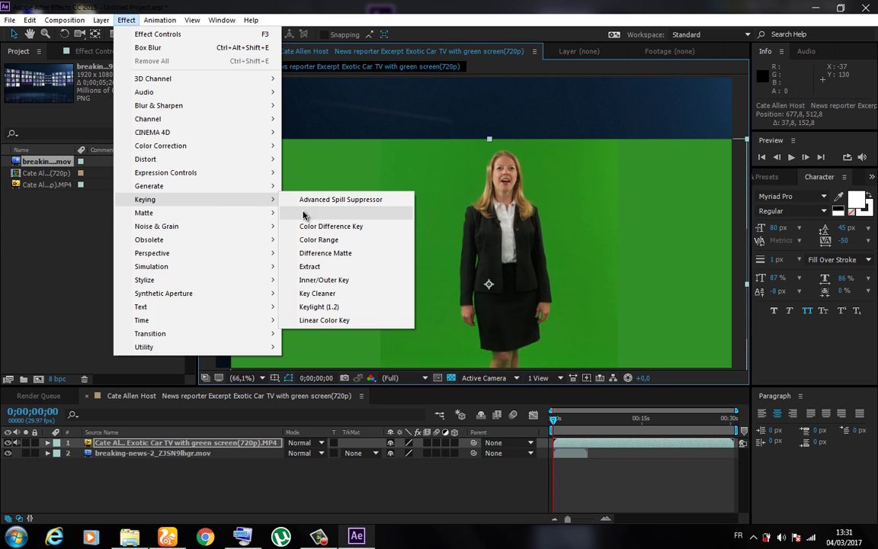
left_click(346, 307)
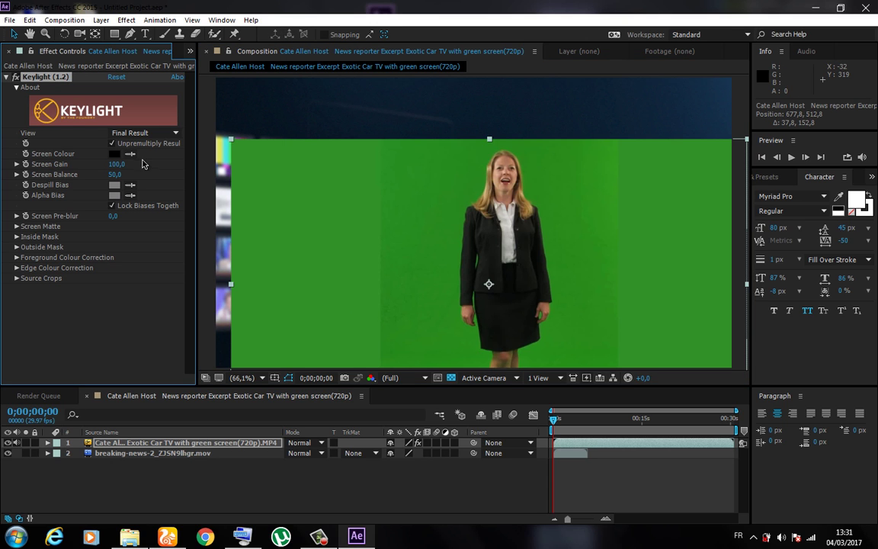
left_click(130, 153)
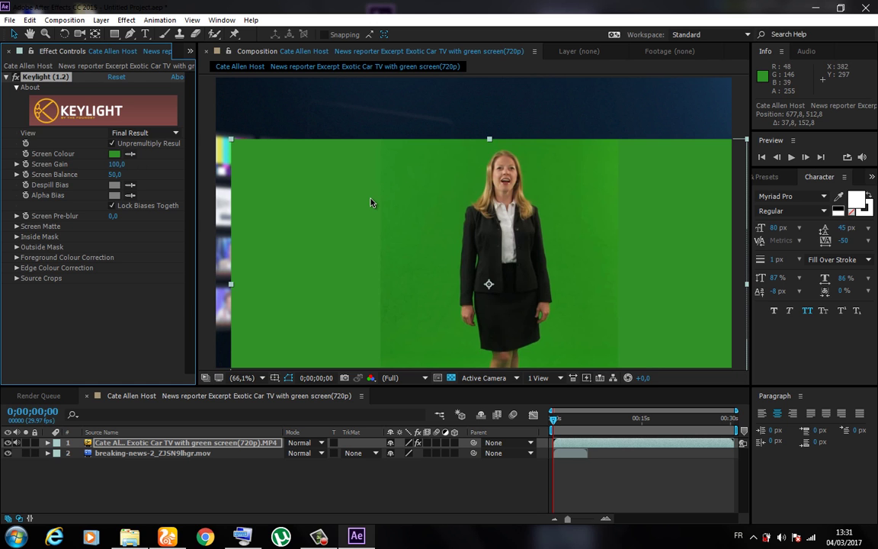
left_click(372, 203)
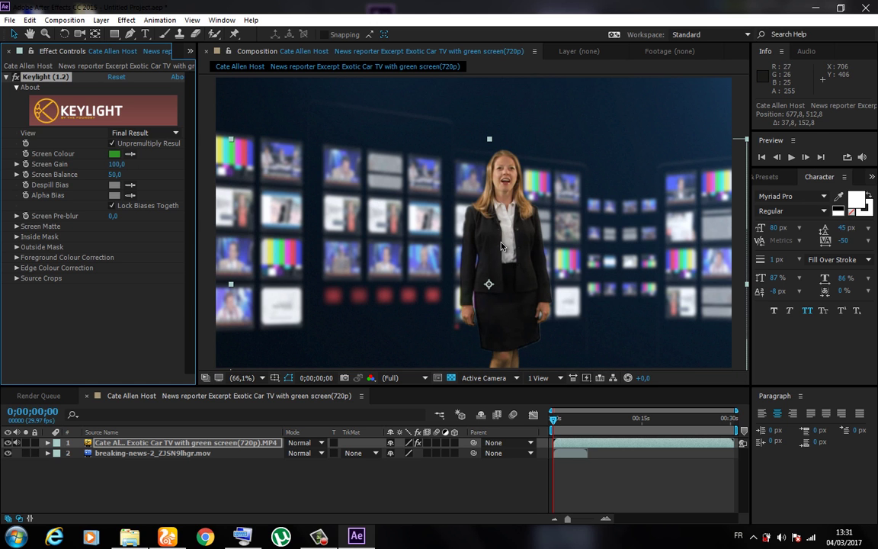
left_click_drag(501, 244, 468, 247)
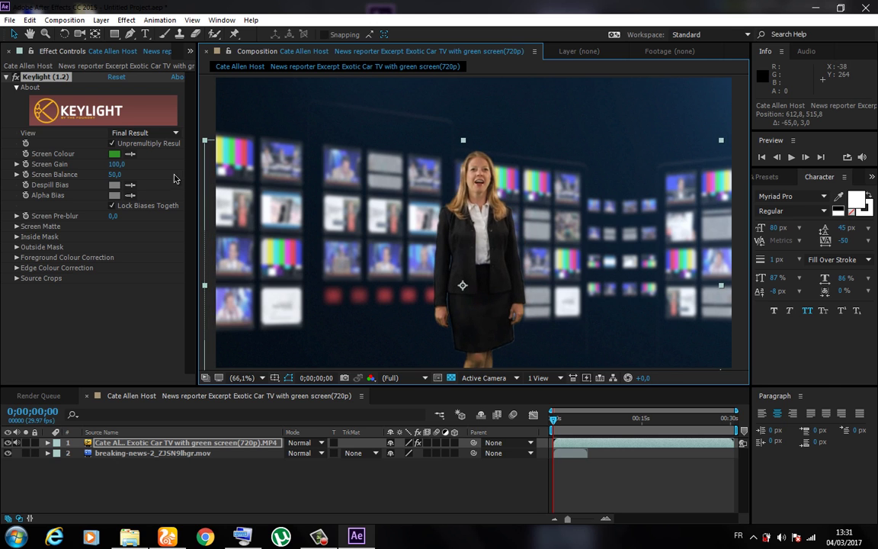
Show Keylight's Screen Matte view and set Clip Black to 41 and Clip White to 48.
left_click(142, 135)
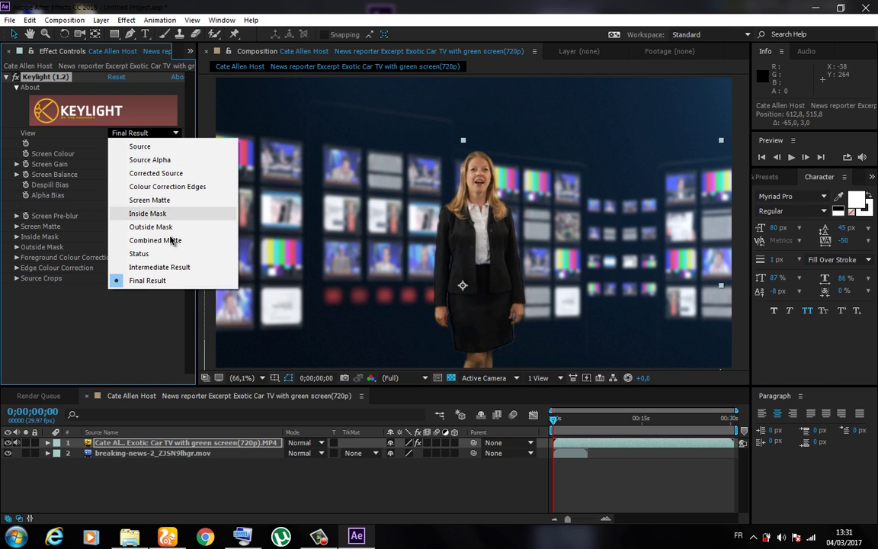
left_click(149, 200)
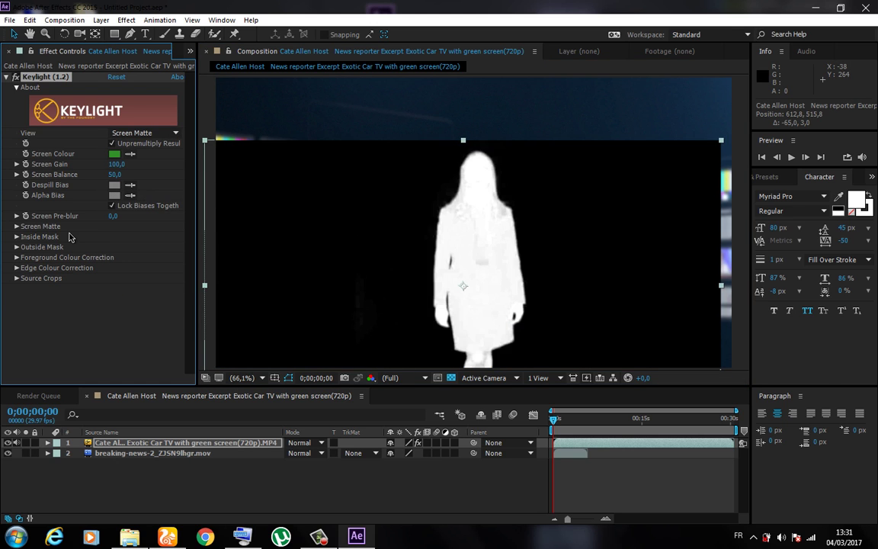
left_click(16, 226)
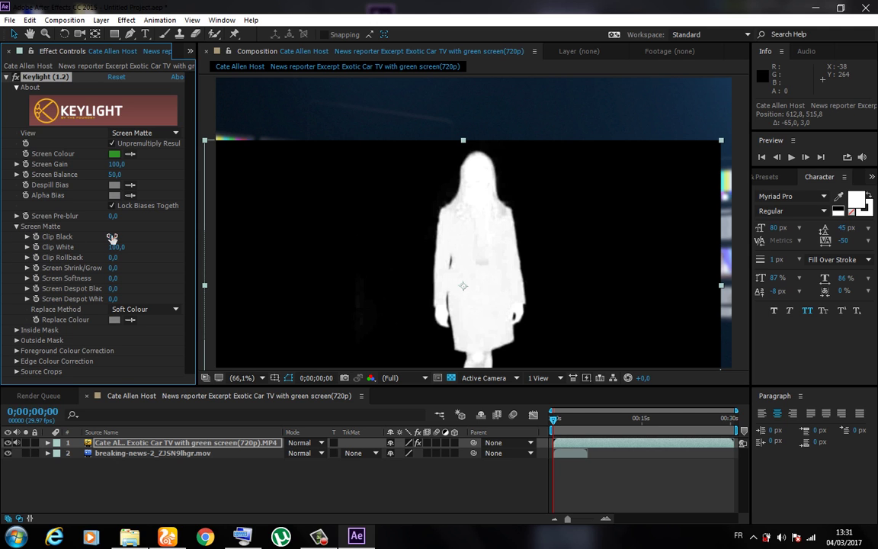
left_click_drag(129, 236, 95, 253)
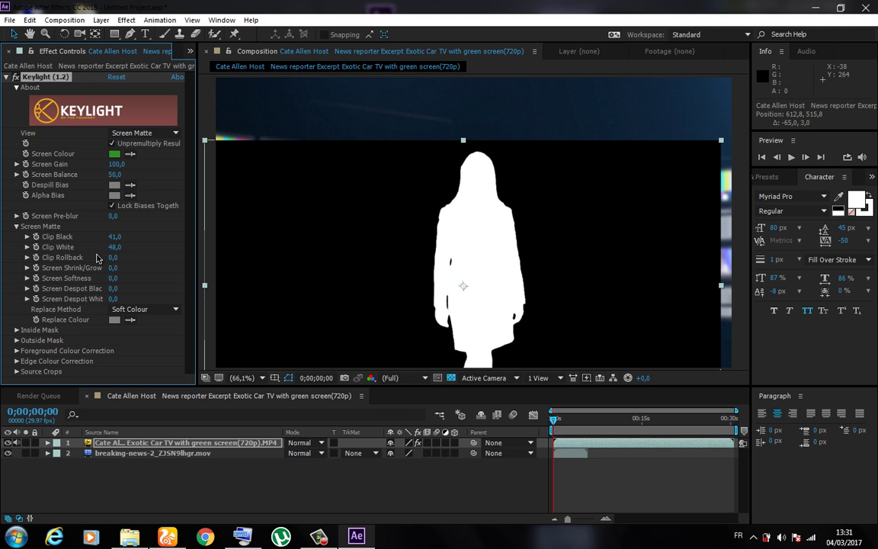
Return the Keylight view to Final Result and move the reporter layer to about 477, 523.
left_click(149, 133)
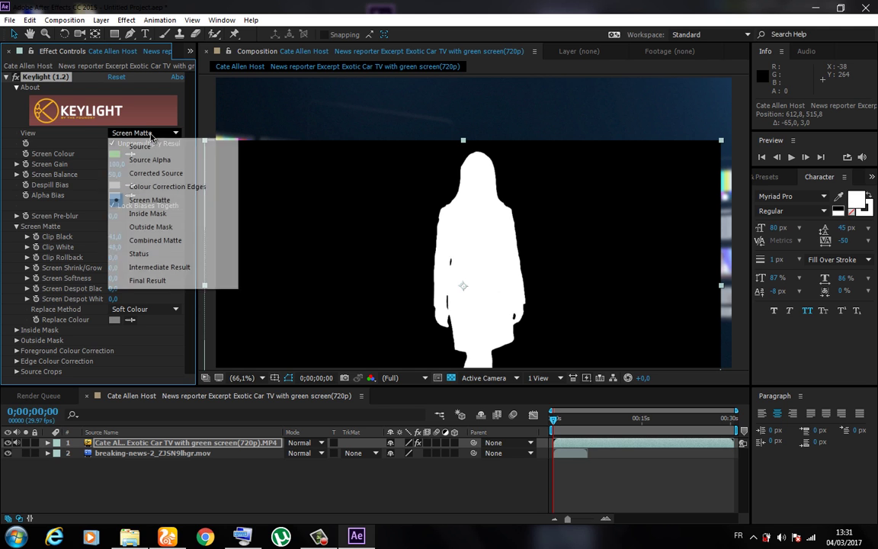
left_click(166, 284)
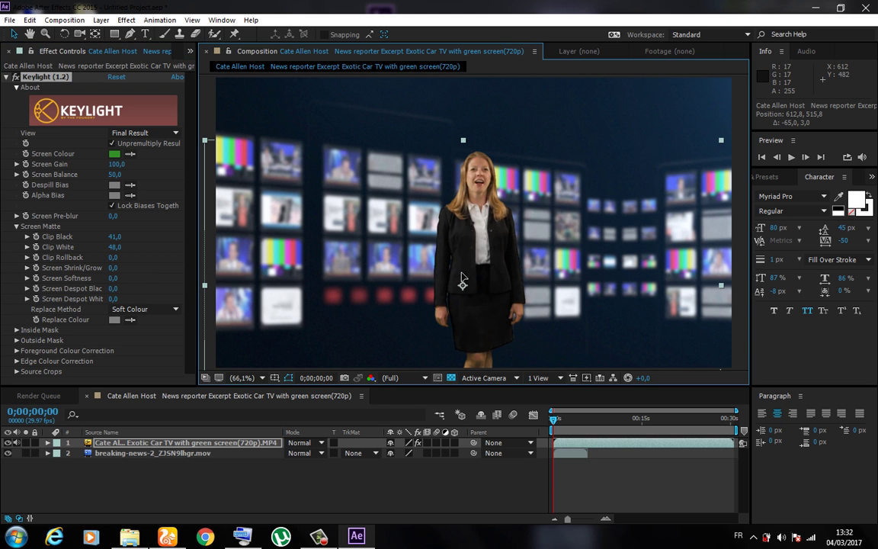
left_click_drag(448, 276, 403, 287)
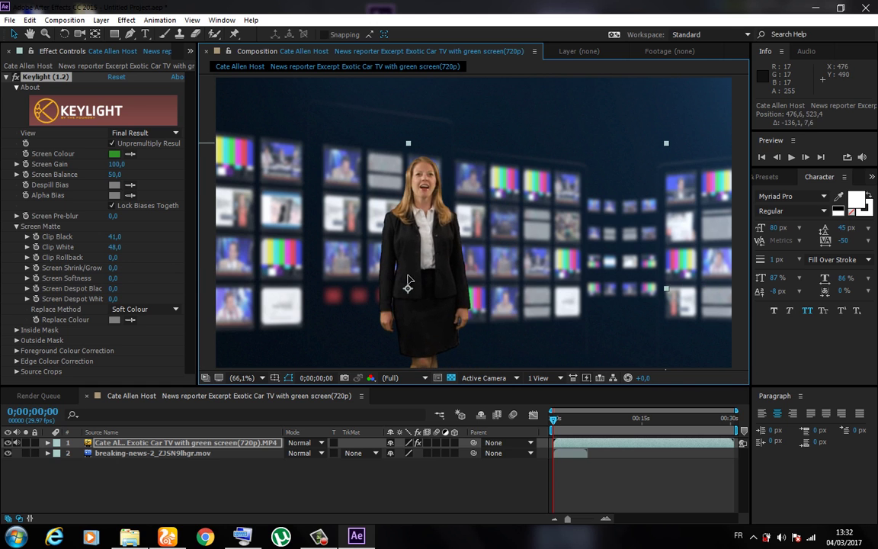
Move the reporter layer to about 678, 542 and add an adjustment layer above both clips.
left_click_drag(460, 282, 538, 289)
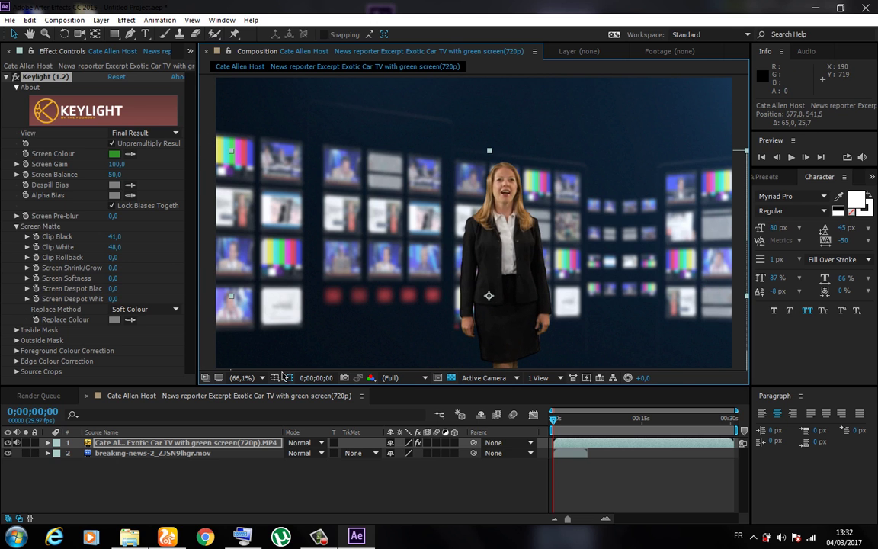
right_click(213, 482)
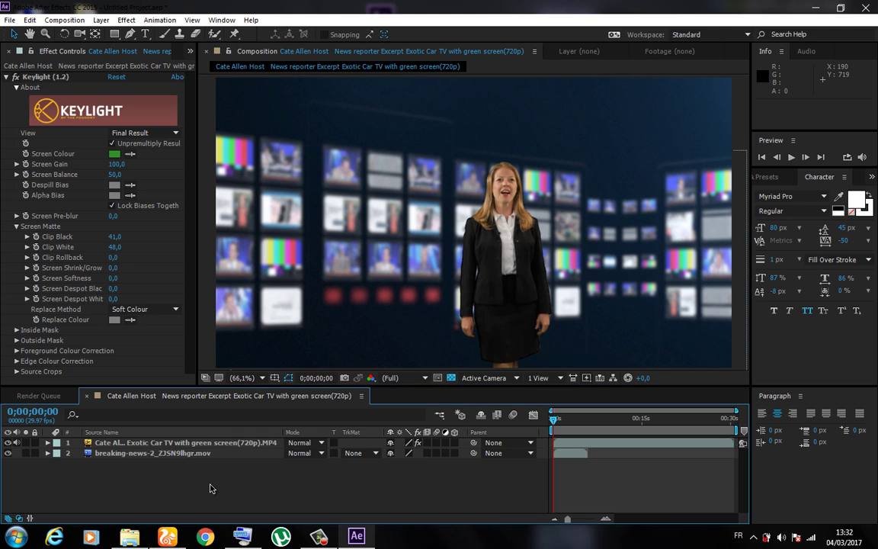
mouse_move(276, 372)
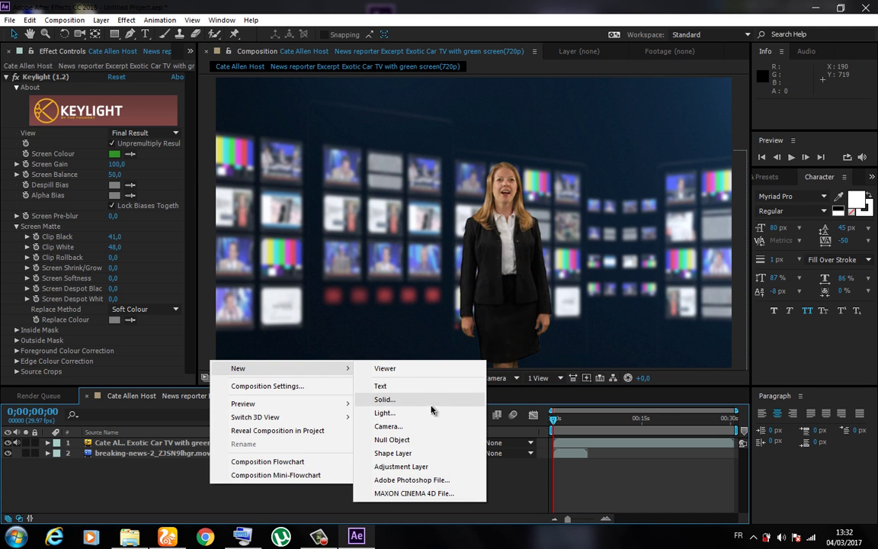
left_click(426, 465)
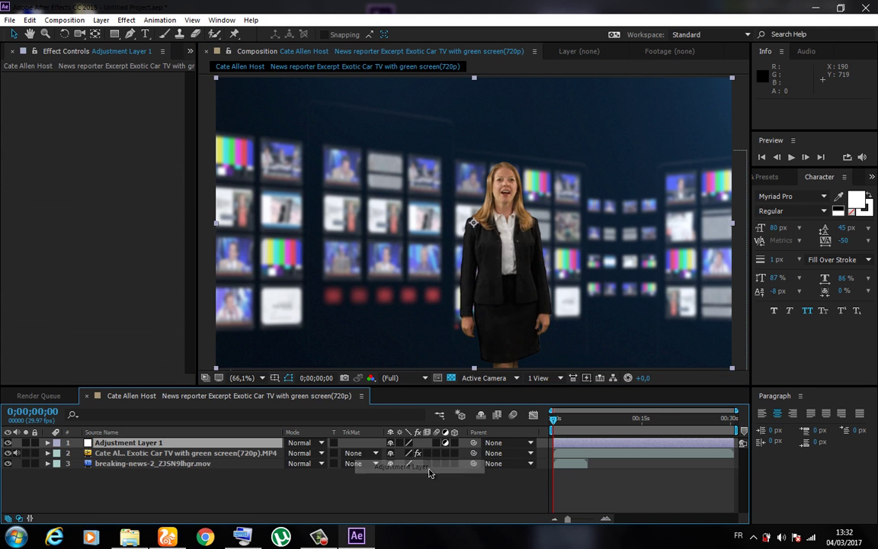
Apply Curves to the adjustment layer, bowing the red curve slightly downward and the green curve slightly upward.
left_click(127, 20)
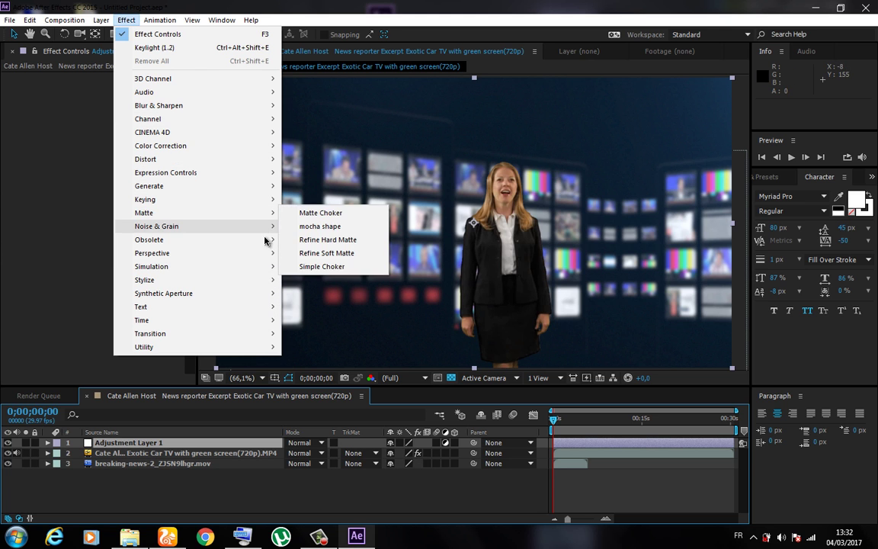
mouse_move(267, 147)
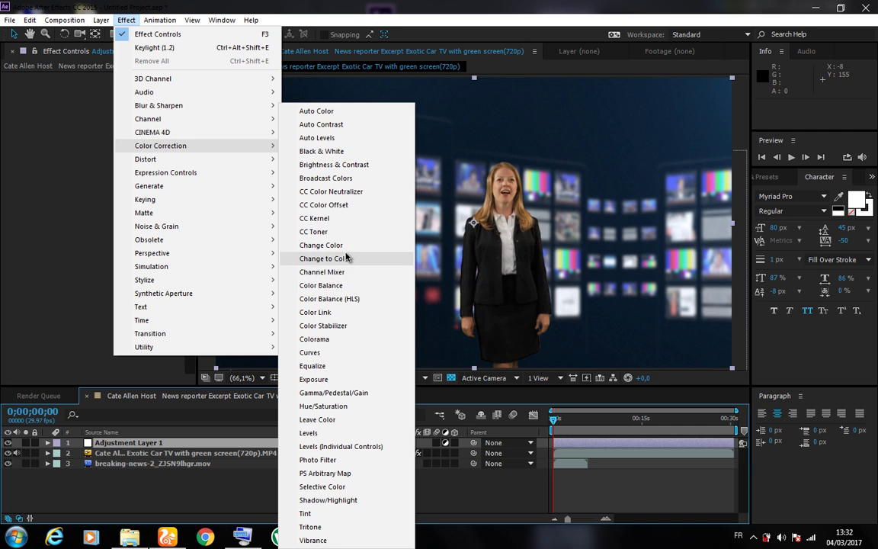
left_click(348, 354)
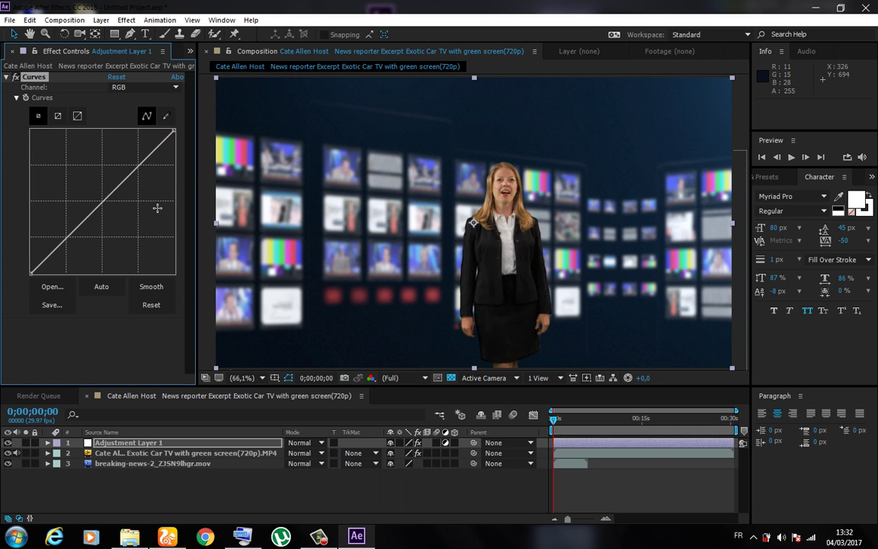
mouse_move(112, 196)
left_mouse_down()
mouse_move(121, 203)
mouse_move(104, 186)
mouse_move(108, 193)
left_mouse_up()
key("alt+3")
key("alt+4")
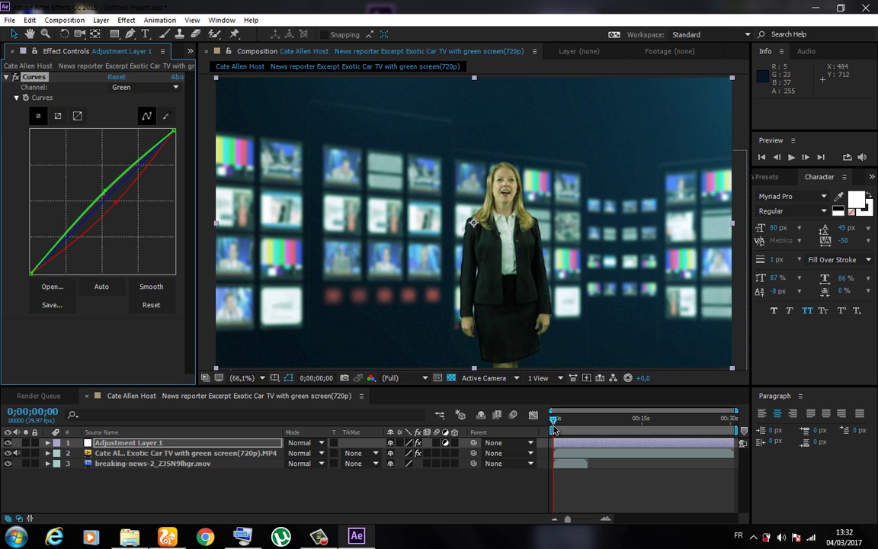
End the work area at about 0;00;05;19, near the end of the breaking-news clip, and preview the composite.
left_click_drag(554, 422, 564, 424)
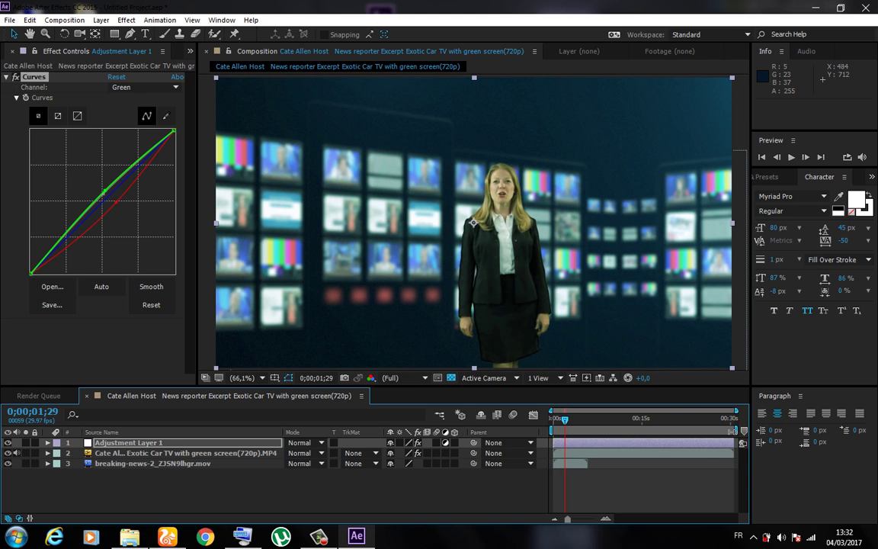
left_click_drag(734, 429, 584, 447)
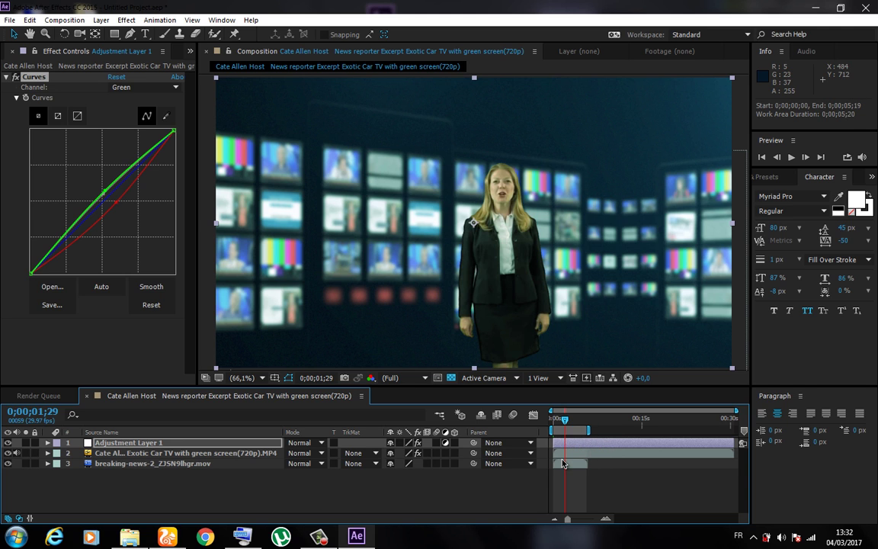
key("space")
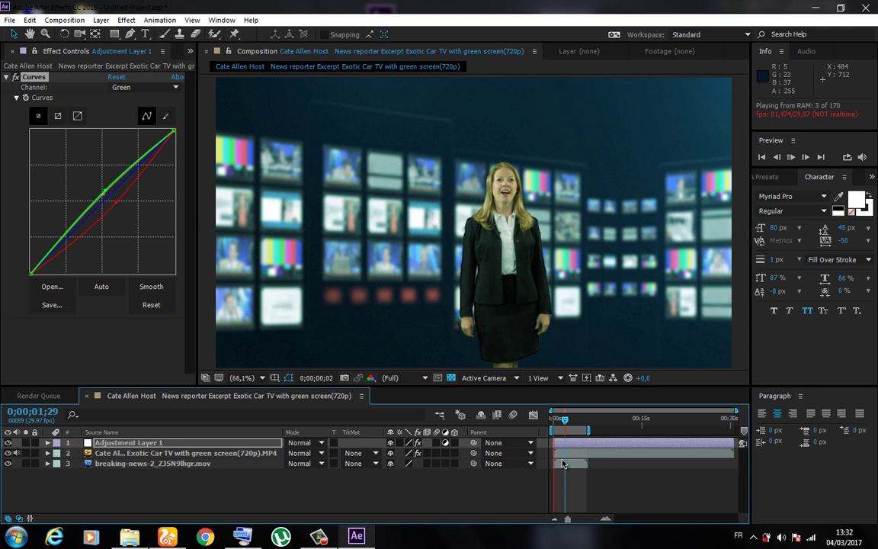